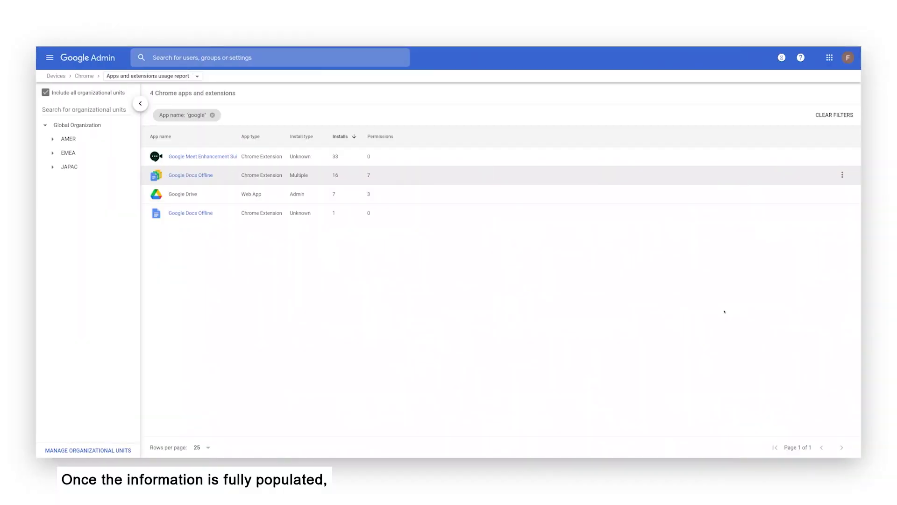
Review Google Docs Offline's details and look up the documentation for its power permission
{"action": "left_click", "coordinate": [442, 178]}
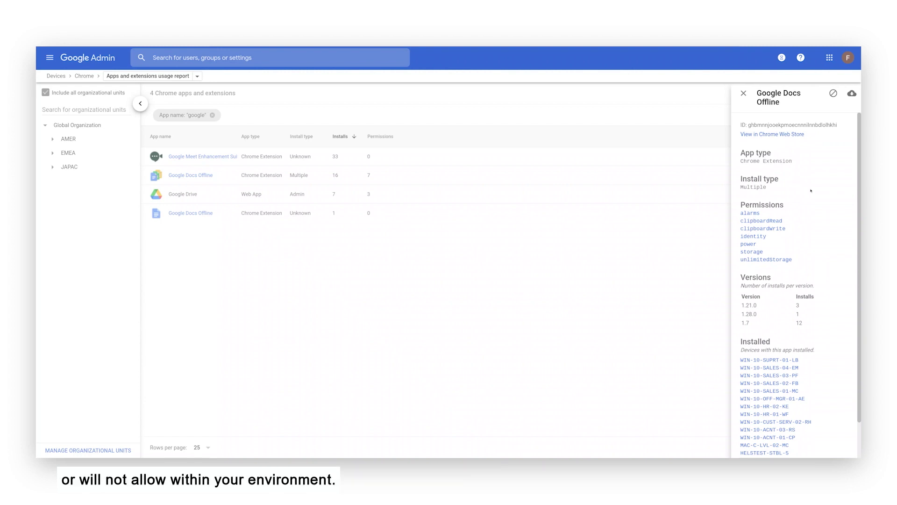
{"action": "left_click", "coordinate": [748, 244]}
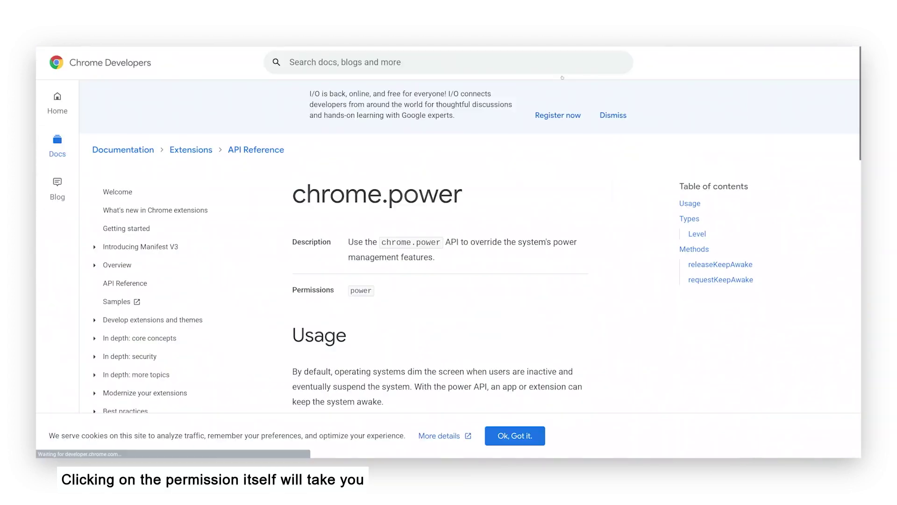
{"action": "scroll", "coordinate": [609, 231], "scroll_direction": "down", "scroll_amount": 1}
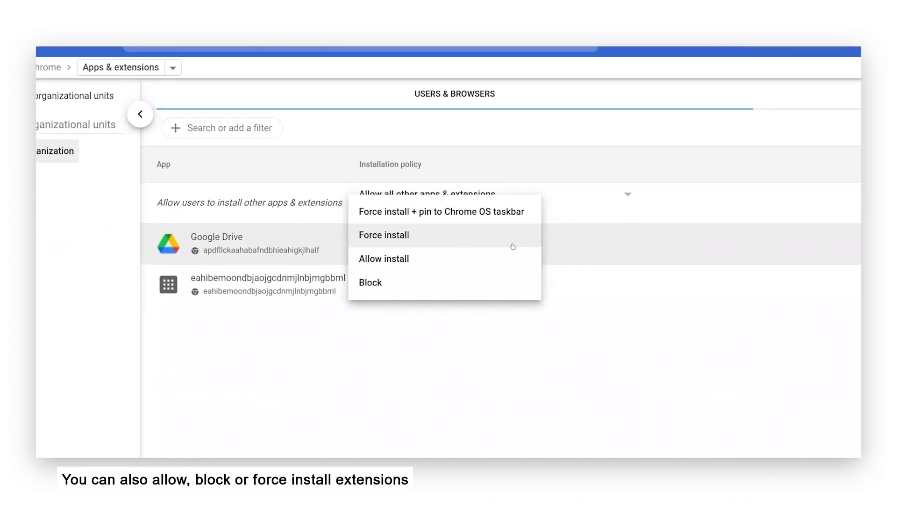
Set Google Drive's installation policy to Force install
{"action": "left_click", "coordinate": [674, 378]}
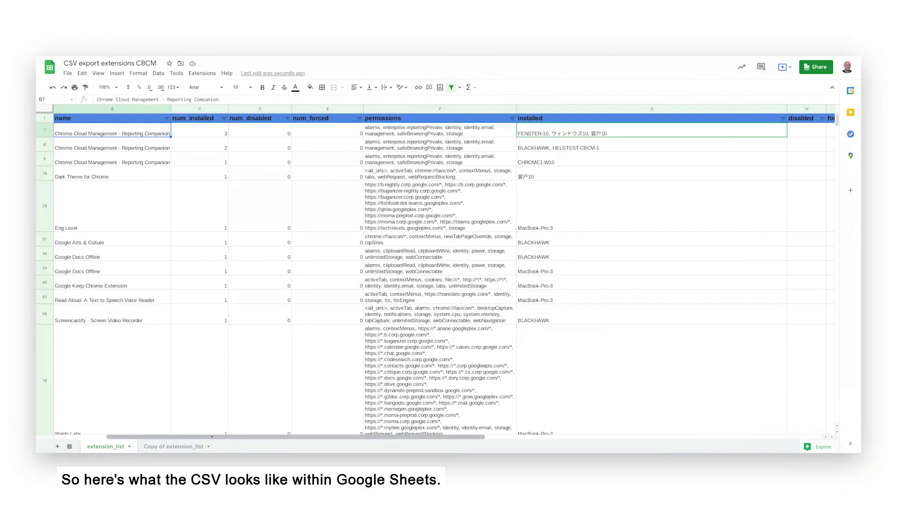
Insert an empty column to the left of the installed column
{"action": "mouse_move", "coordinate": [212, 436]}
{"action": "left_mouse_down"}
{"action": "mouse_move", "coordinate": [323, 437]}
{"action": "mouse_move", "coordinate": [206, 436]}
{"action": "left_mouse_up"}
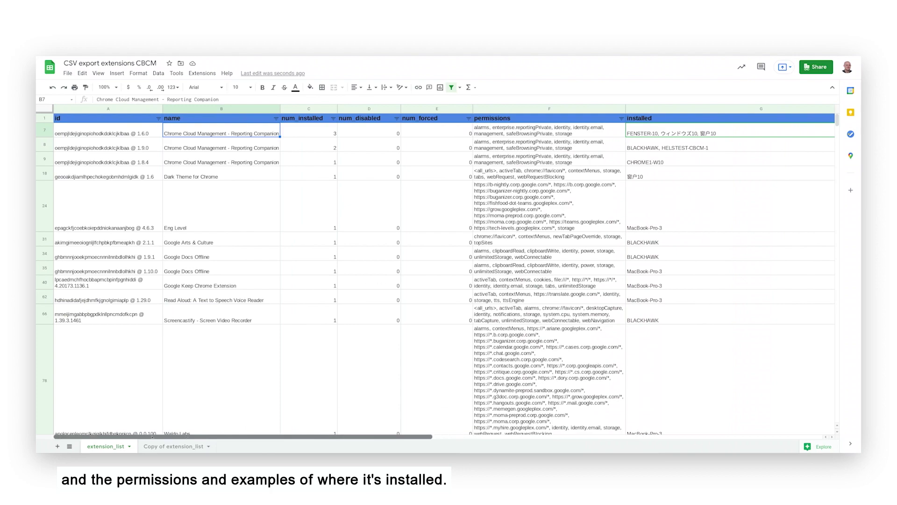
{"action": "left_click", "coordinate": [659, 110]}
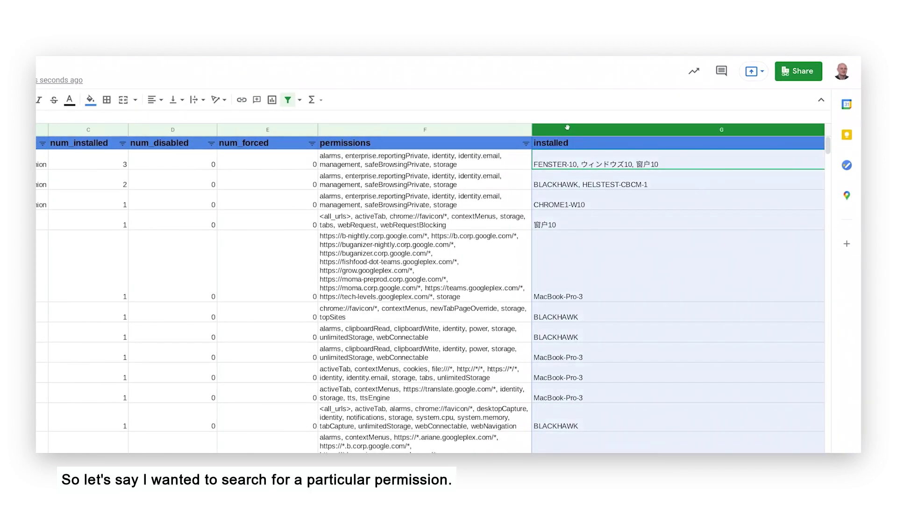
{"action": "right_click", "coordinate": [567, 127]}
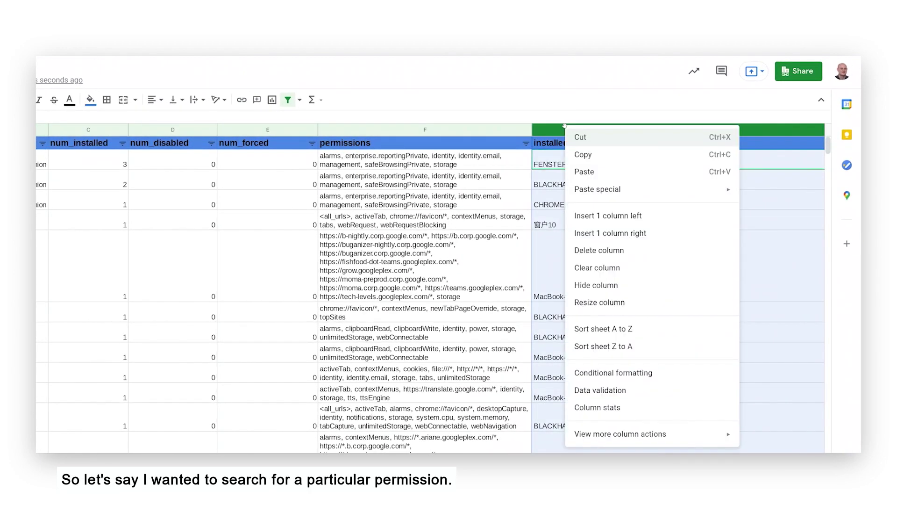
{"action": "left_click", "coordinate": [601, 215]}
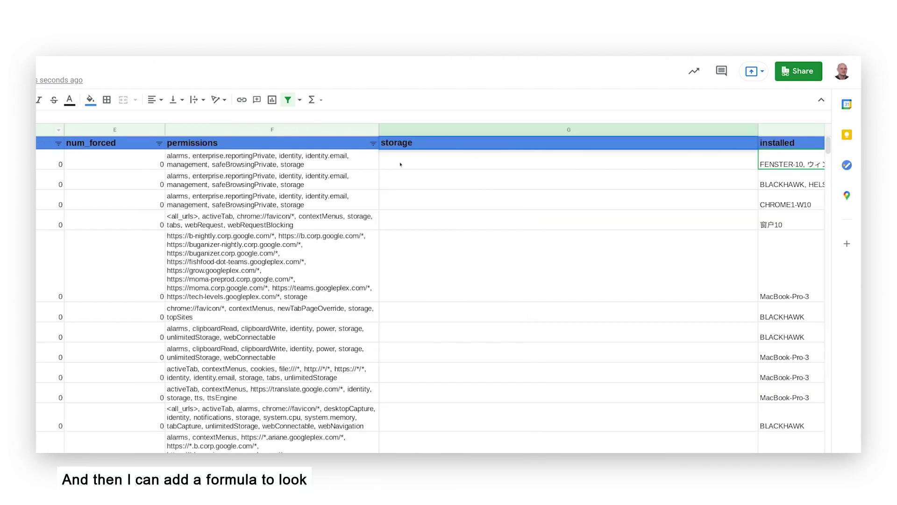
Enter the storage check formula =not(ISERROR(FIND(G$1,$F2))) in G2 and fill it down
{"action": "left_click", "coordinate": [401, 164]}
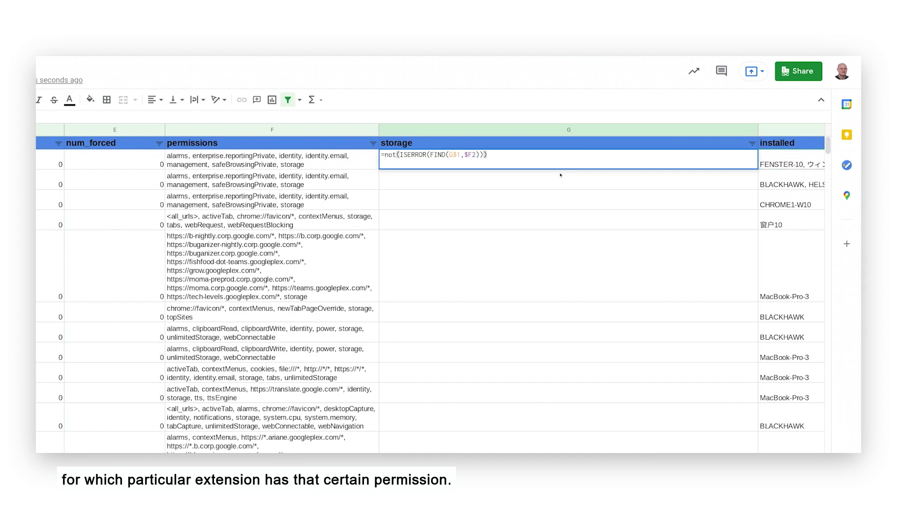
{"action": "key", "text": "Return"}
{"action": "scroll", "coordinate": [560, 175], "scroll_direction": "down", "scroll_amount": 5}
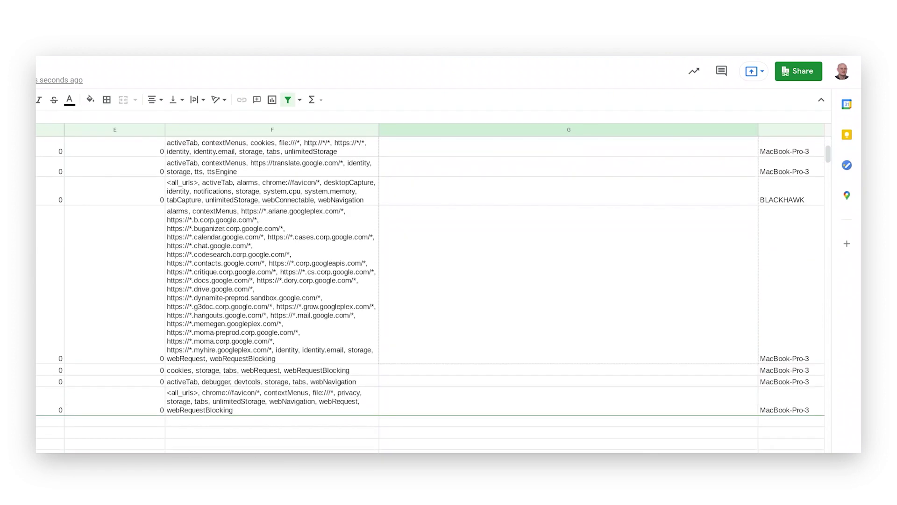
{"action": "scroll", "coordinate": [631, 423], "scroll_direction": "down", "scroll_amount": 1}
{"action": "scroll", "coordinate": [631, 422], "scroll_direction": "up", "scroll_amount": 6}
{"action": "left_click", "coordinate": [549, 130]}
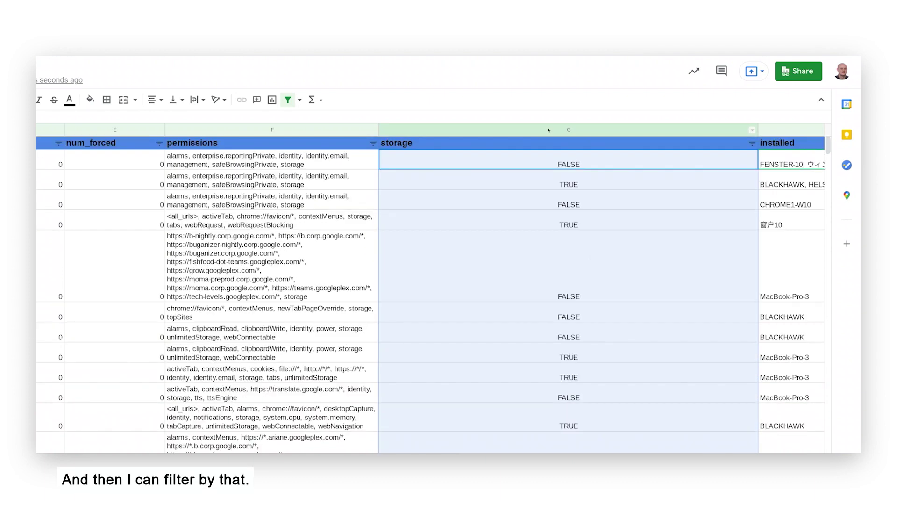
Filter the storage column to TRUE only, excluding FALSE and (Blanks)
{"action": "left_click", "coordinate": [752, 143]}
{"action": "left_click", "coordinate": [637, 323]}
{"action": "left_click", "coordinate": [719, 411]}
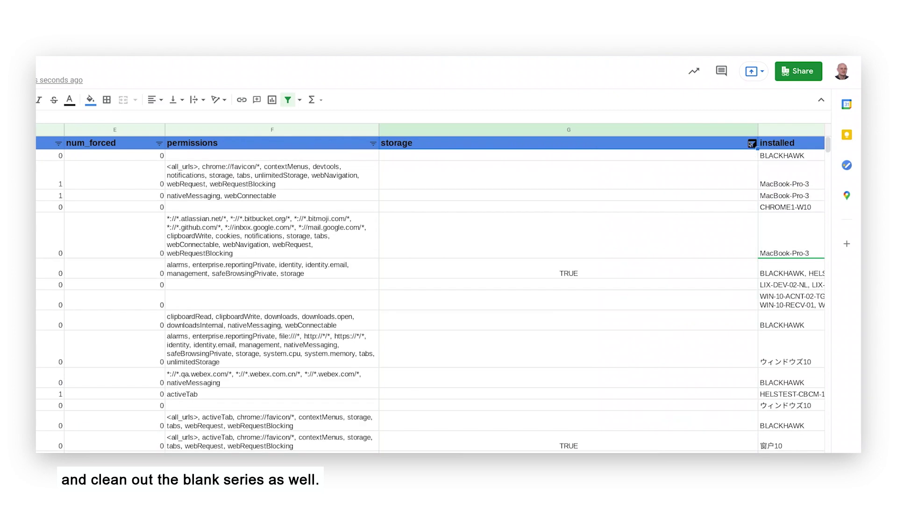
{"action": "left_click", "coordinate": [751, 144]}
{"action": "left_click", "coordinate": [645, 323]}
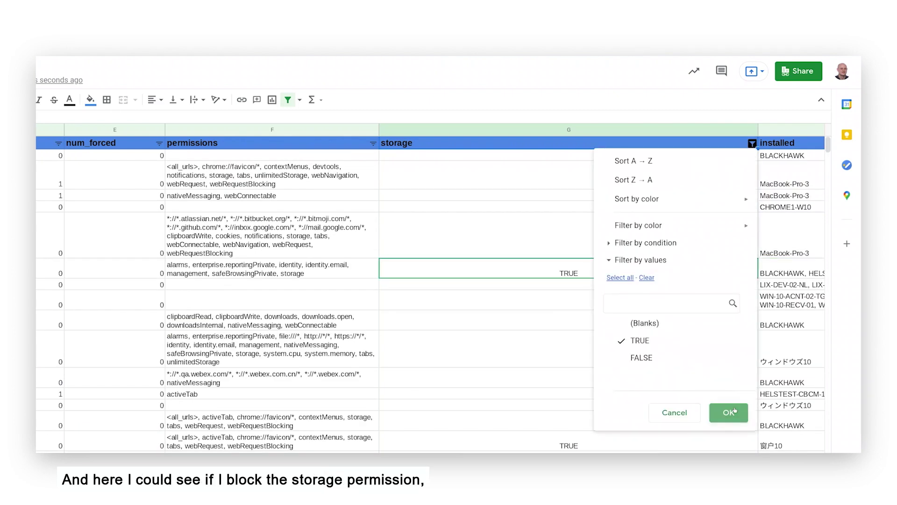
{"action": "left_click", "coordinate": [730, 412]}
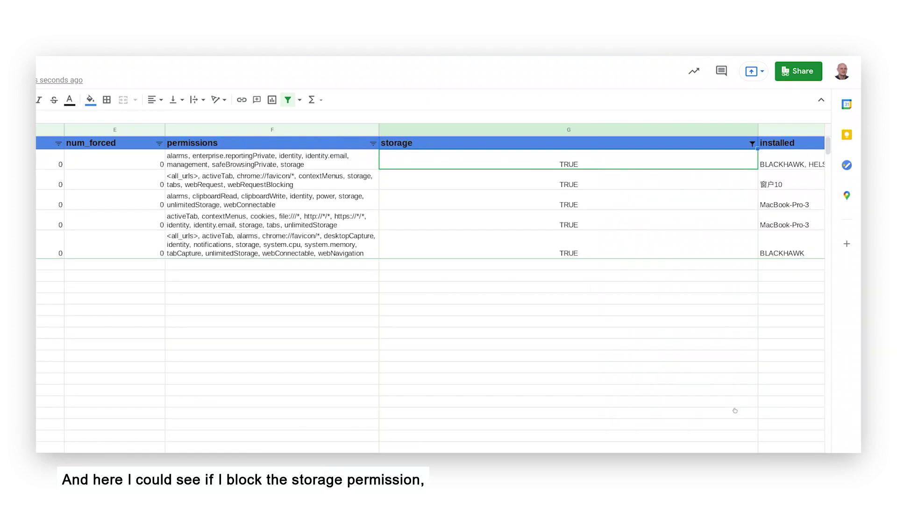
{"action": "left_click", "coordinate": [611, 315]}
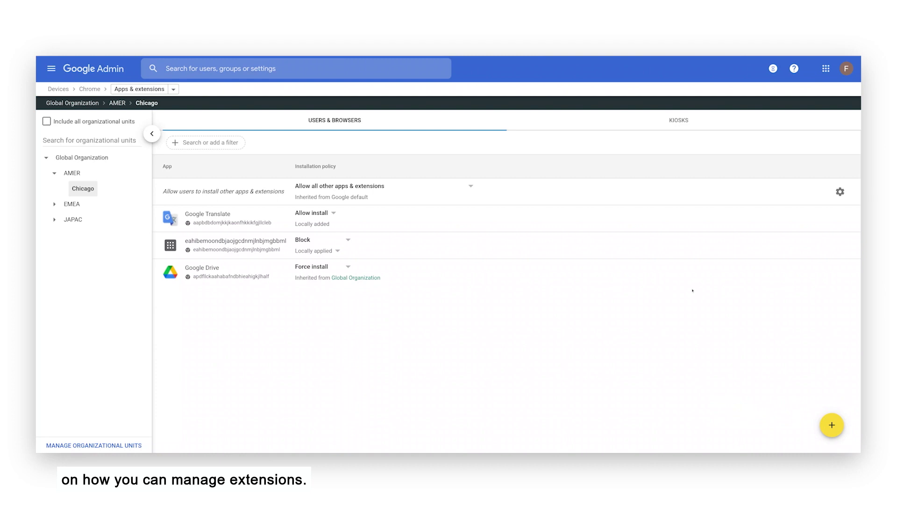
Block extensions needing the Set proxy or Storage permissions for Chicago and save
{"action": "left_click", "coordinate": [471, 186]}
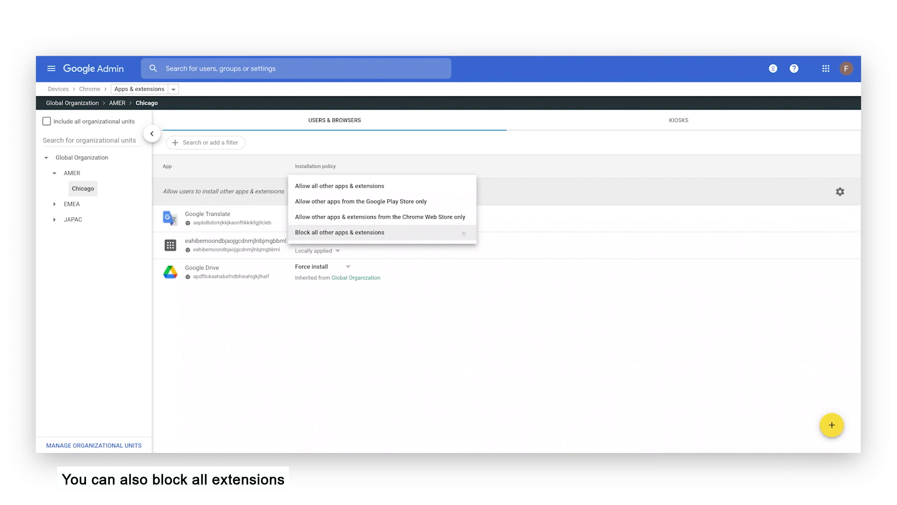
{"action": "left_click", "coordinate": [619, 315]}
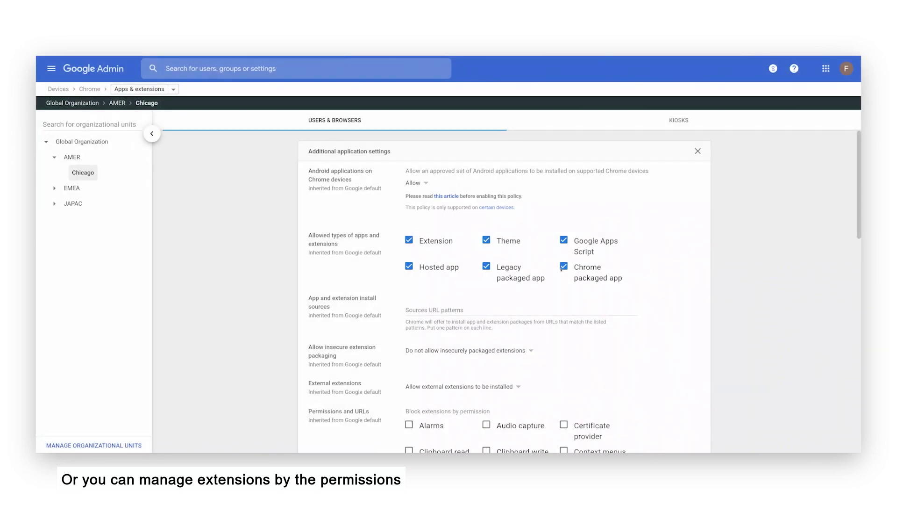
{"action": "scroll", "coordinate": [561, 270], "scroll_direction": "down", "scroll_amount": 3}
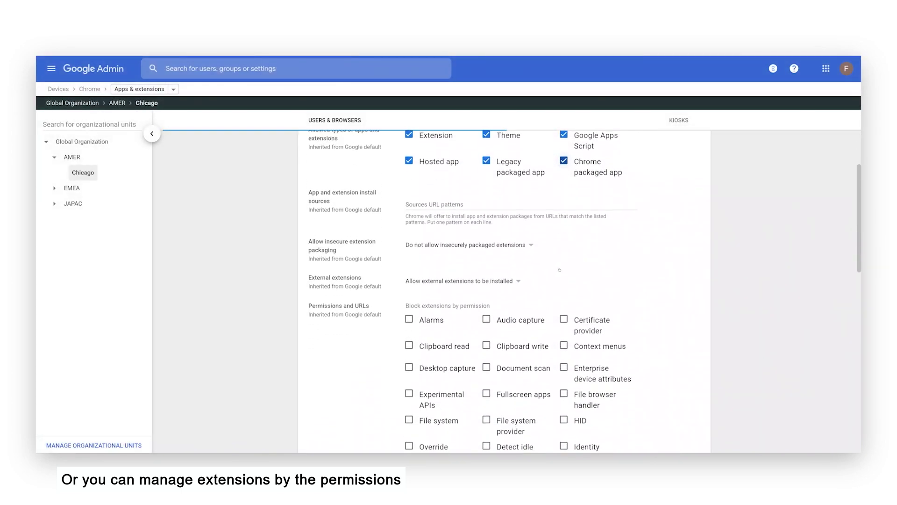
{"action": "scroll", "coordinate": [559, 270], "scroll_direction": "down", "scroll_amount": 3}
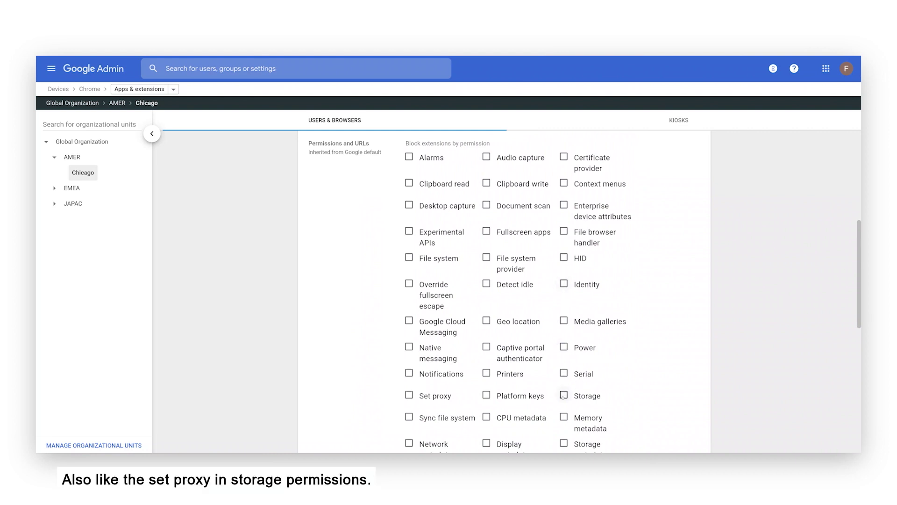
{"action": "left_click", "coordinate": [564, 395]}
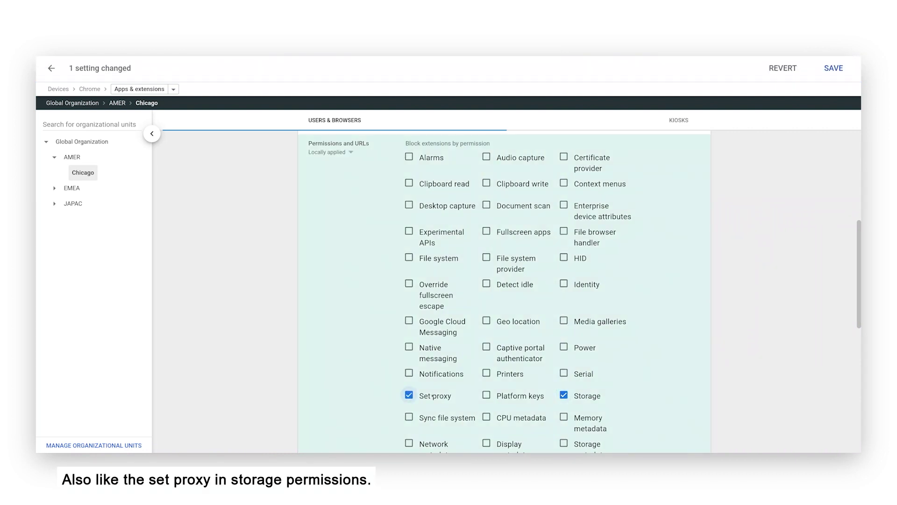
{"action": "left_click", "coordinate": [824, 70]}
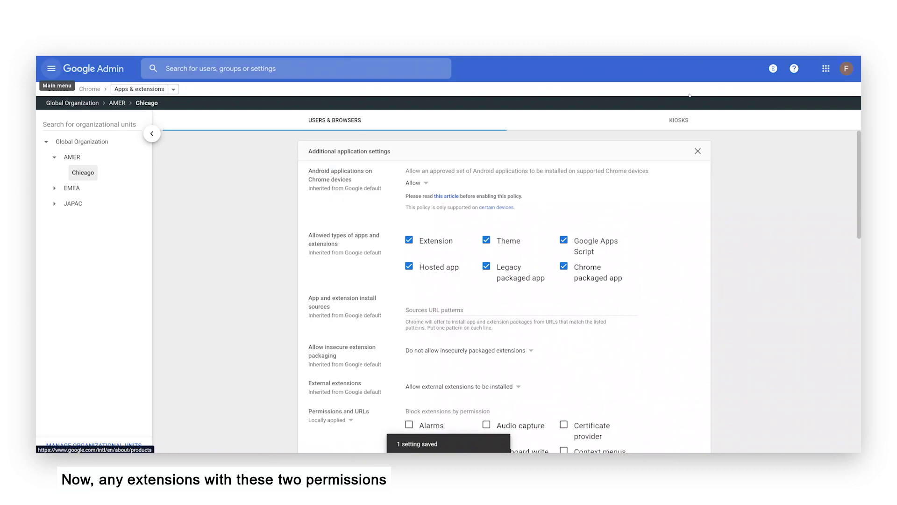
{"action": "left_click", "coordinate": [299, 120]}
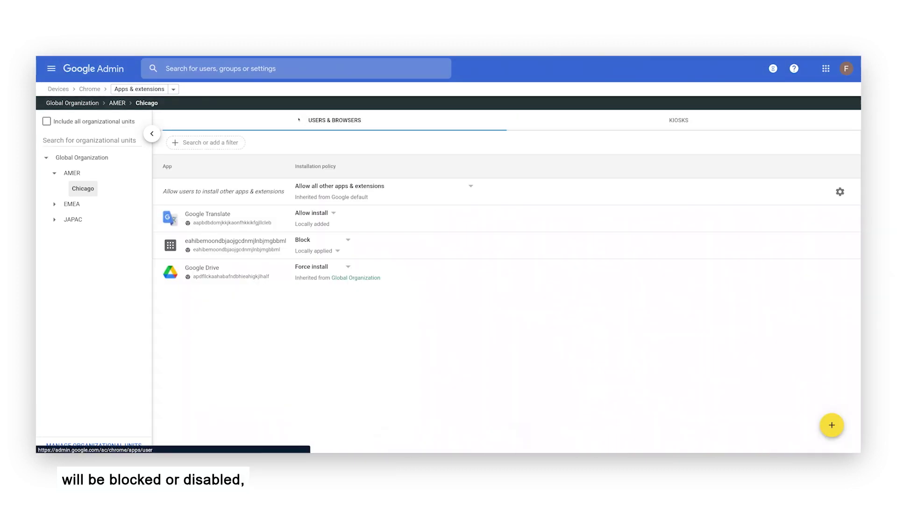
Customize Google Translate's permissions to block Set proxy, then save
{"action": "left_click", "coordinate": [451, 227]}
{"action": "left_click", "coordinate": [626, 230]}
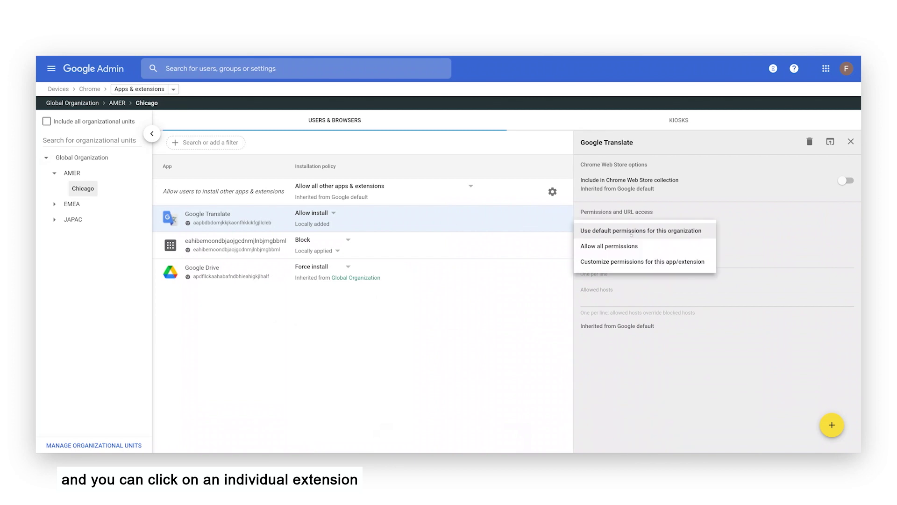
{"action": "left_click", "coordinate": [663, 262]}
{"action": "left_click", "coordinate": [443, 281]}
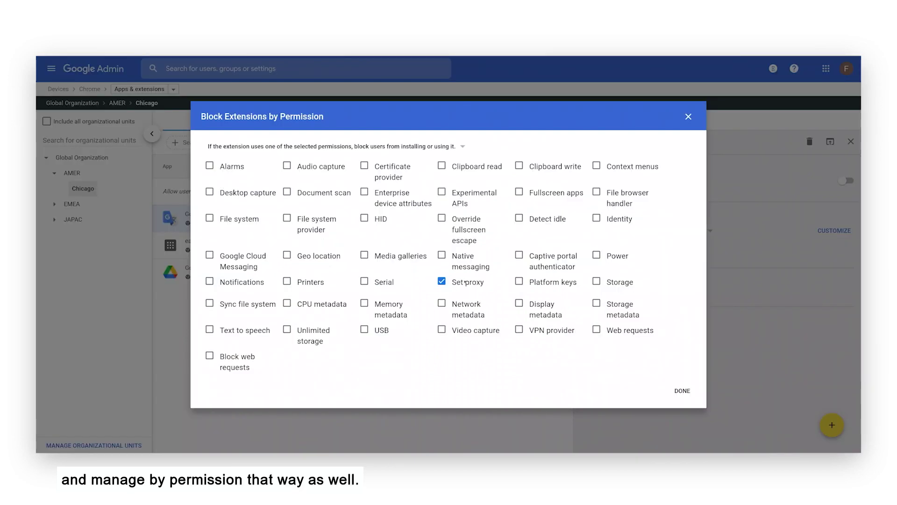
{"action": "left_click", "coordinate": [682, 391]}
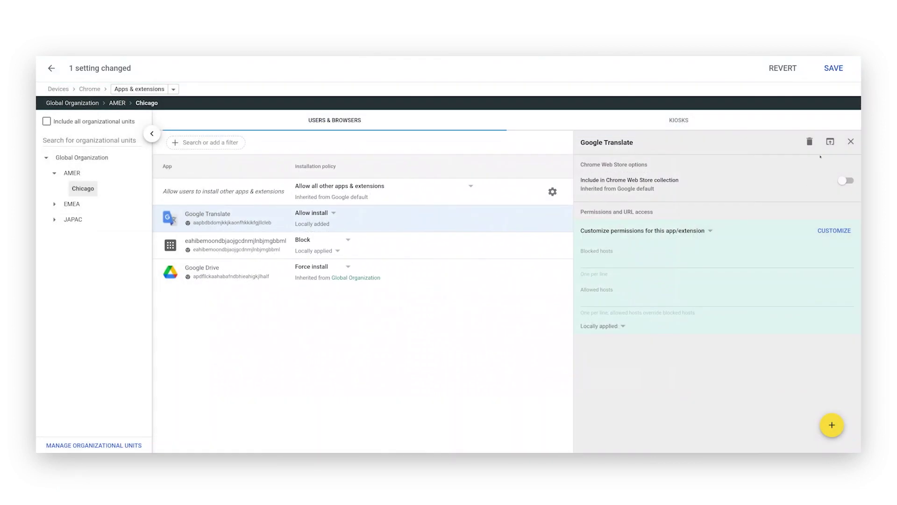
{"action": "left_click", "coordinate": [834, 68]}
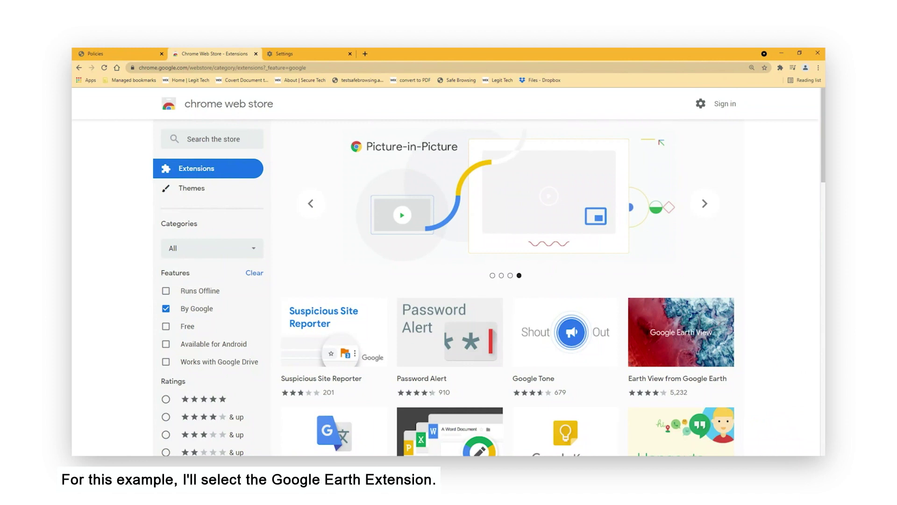
Send the administrator a request to install Earth View from Google Earth
{"action": "left_click", "coordinate": [692, 365]}
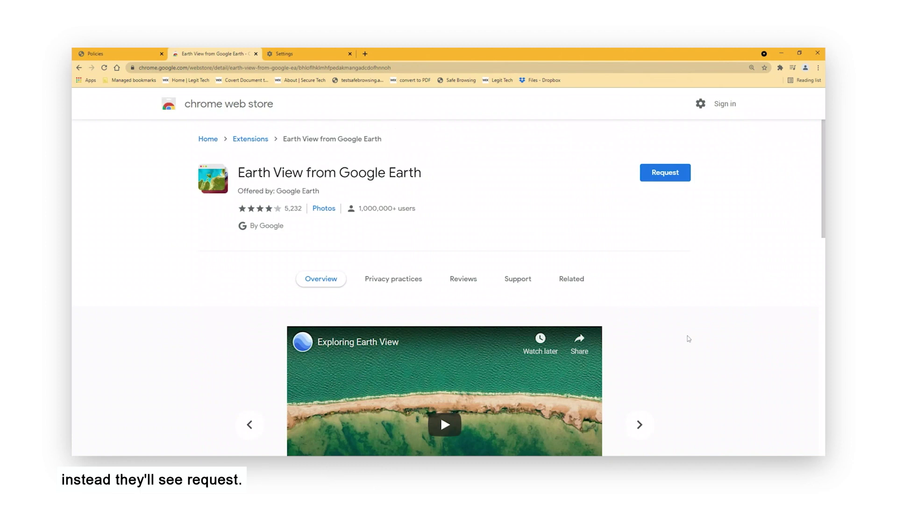
{"action": "left_click", "coordinate": [686, 177]}
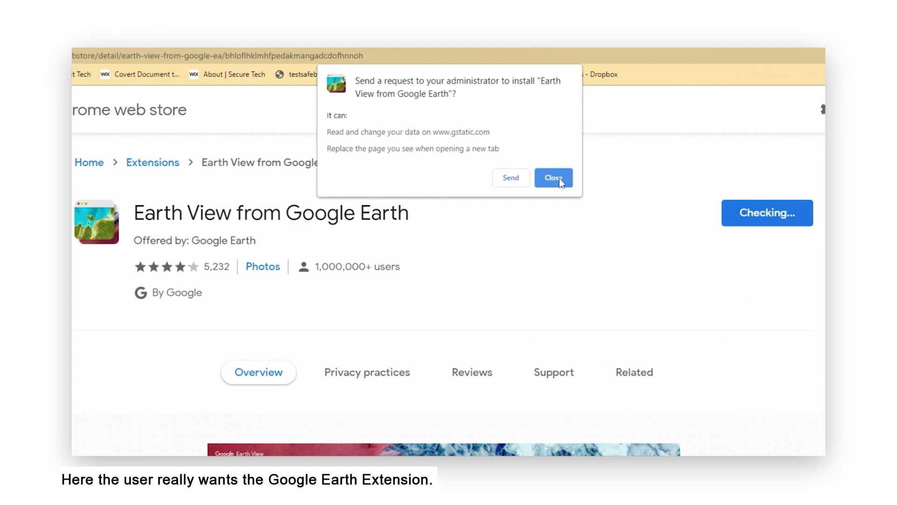
{"action": "left_click", "coordinate": [521, 178]}
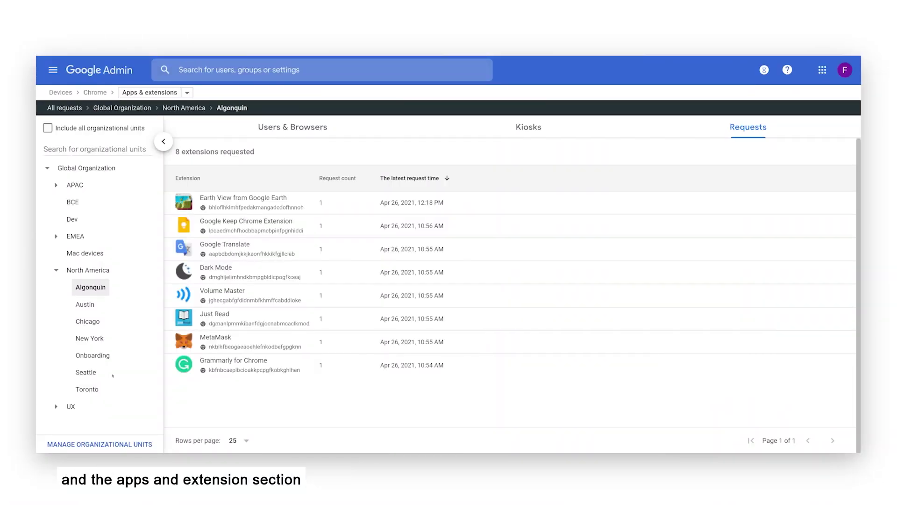
Open the Earth View request details, its store listing and its gstatic.com permission entry
{"action": "left_click", "coordinate": [466, 206]}
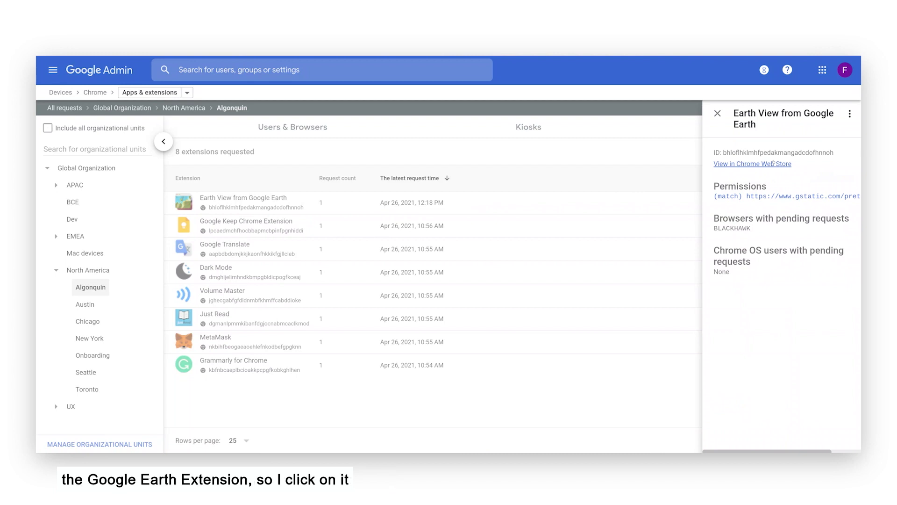
{"action": "left_click", "coordinate": [774, 163]}
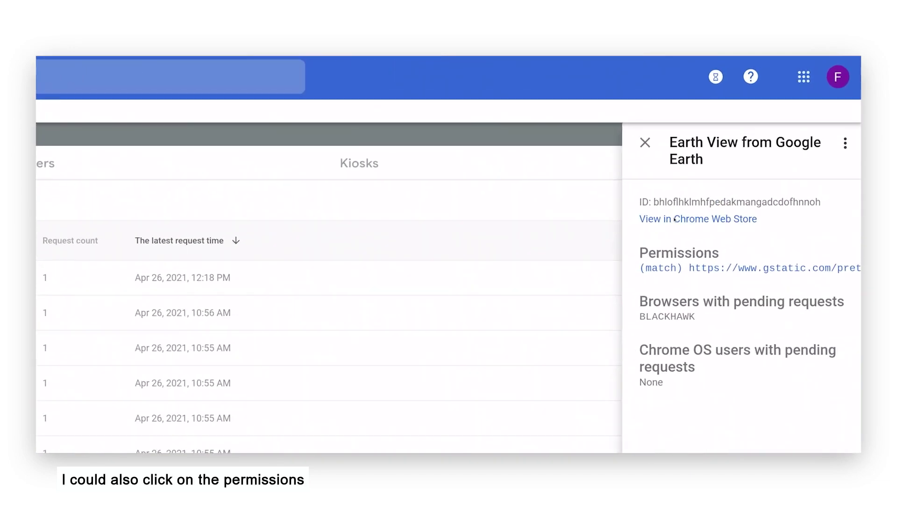
{"action": "left_click", "coordinate": [700, 282]}
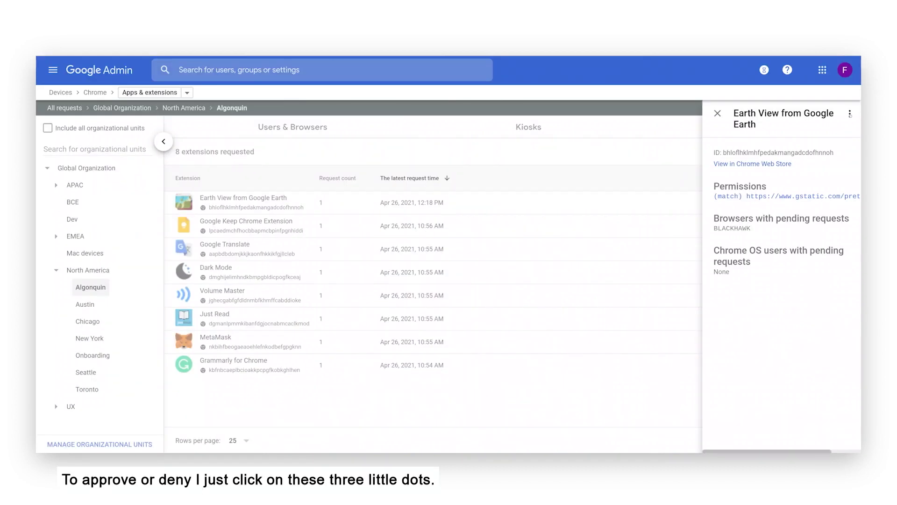
Approve the Earth View from Google Earth request for the Algonquin unit and close its details
{"action": "left_click", "coordinate": [850, 115]}
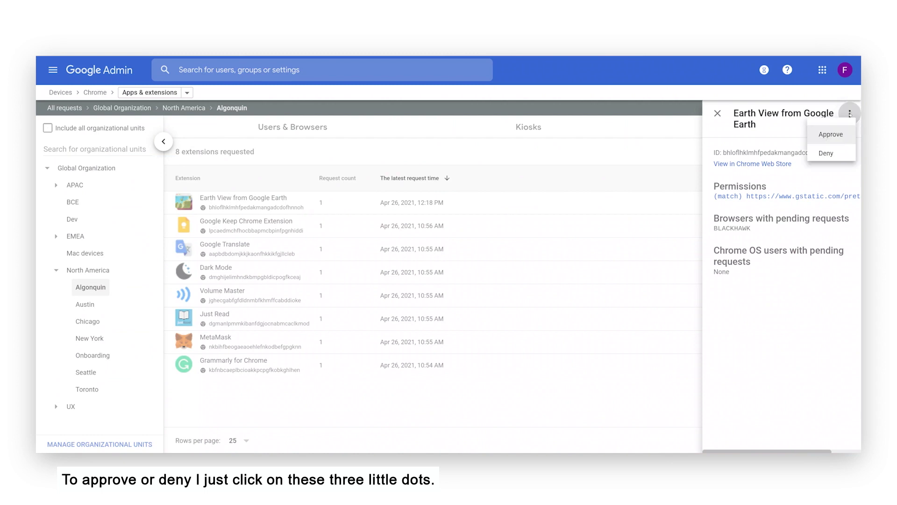
{"action": "left_click", "coordinate": [816, 161]}
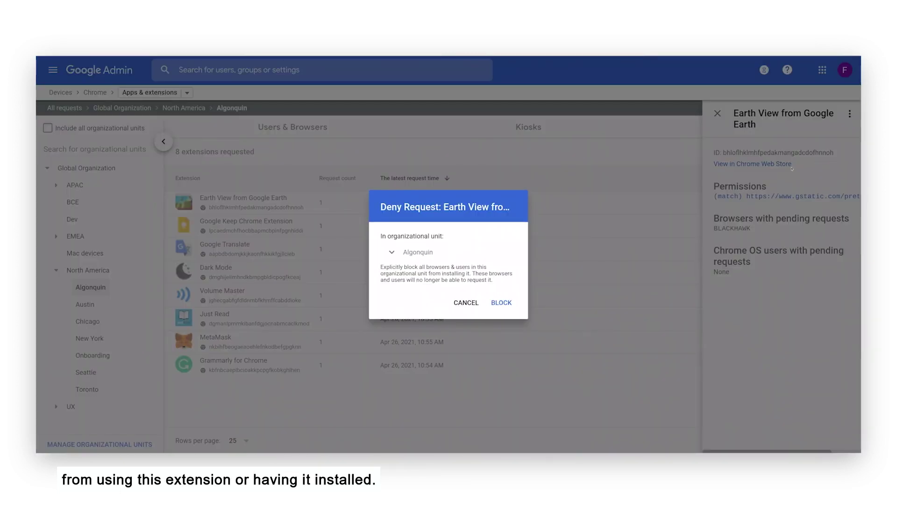
{"action": "left_click", "coordinate": [467, 303]}
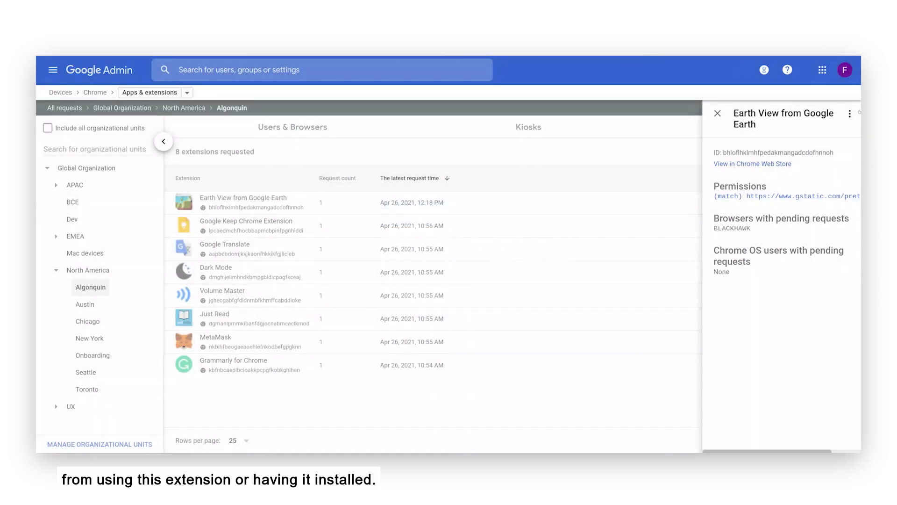
{"action": "left_click", "coordinate": [851, 113]}
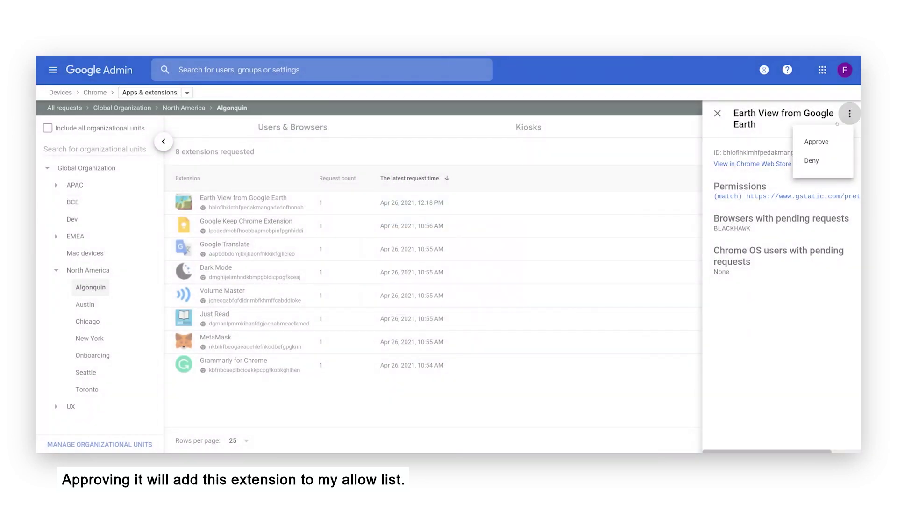
{"action": "left_click", "coordinate": [818, 141]}
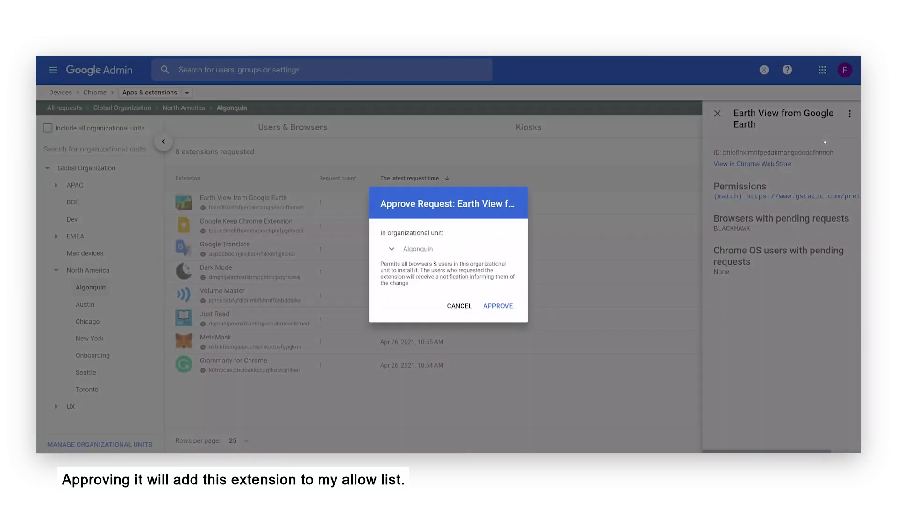
{"action": "left_click", "coordinate": [498, 306]}
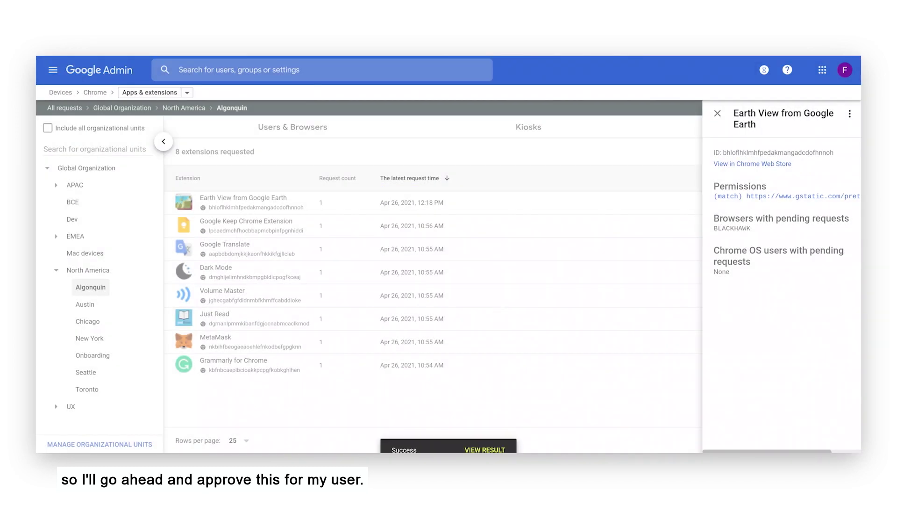
{"action": "left_click", "coordinate": [717, 113]}
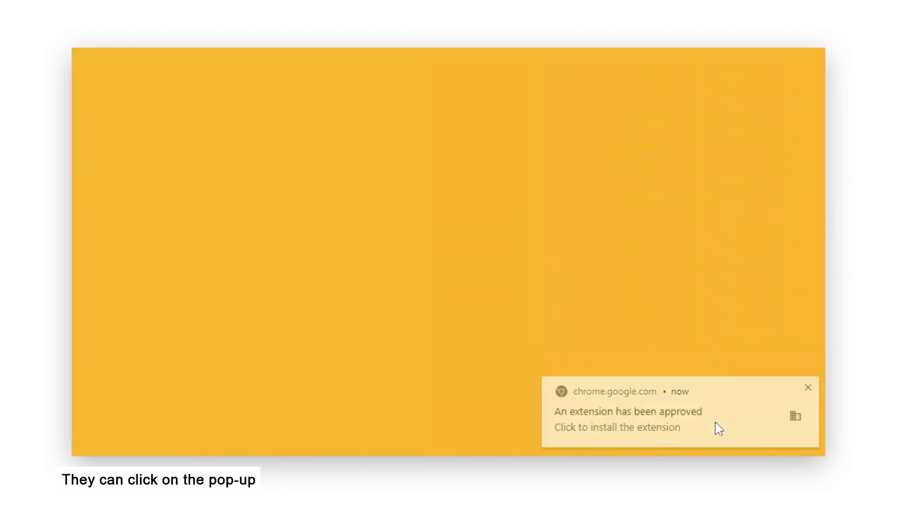
From the approval notification, add Earth View from Google Earth to Chrome
{"action": "left_click", "coordinate": [719, 429]}
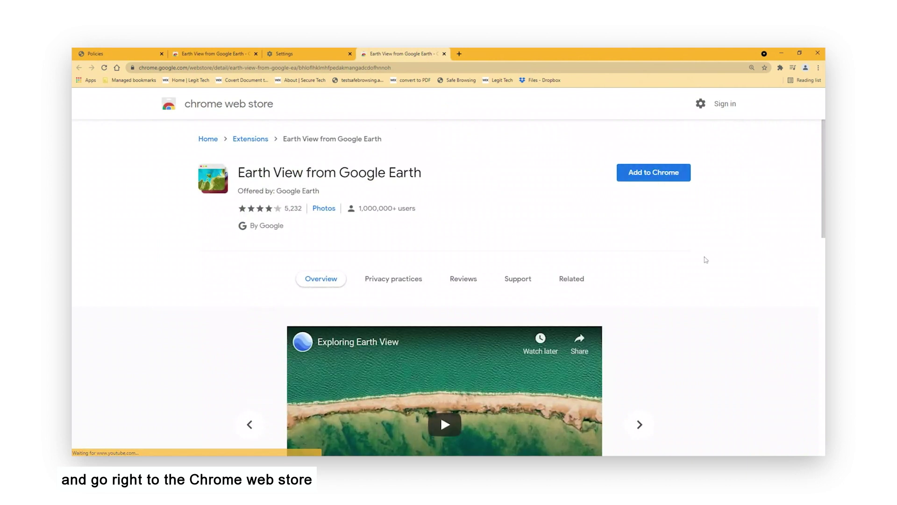
{"action": "left_click", "coordinate": [676, 179]}
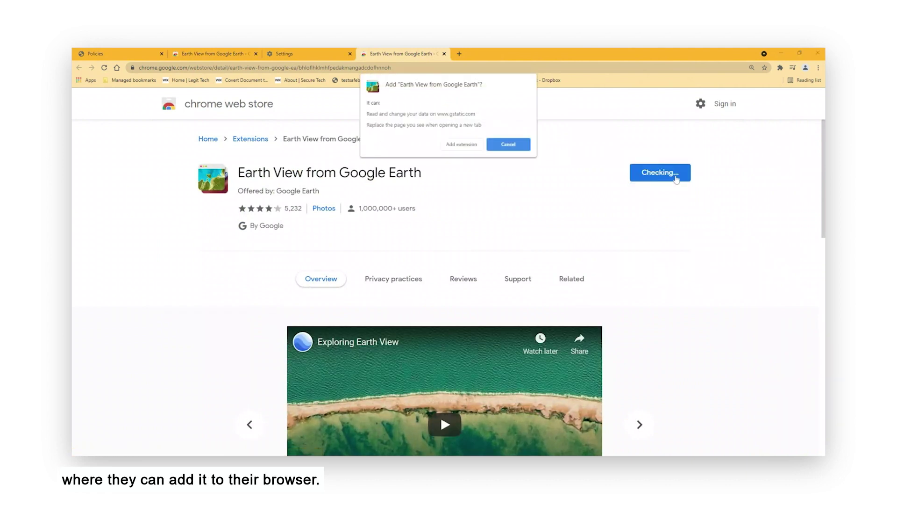
{"action": "left_click", "coordinate": [473, 146]}
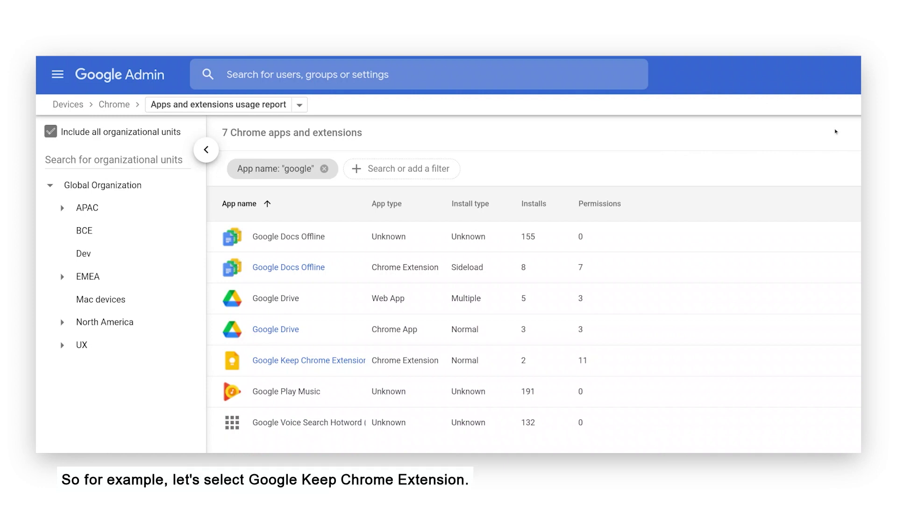
Open the Google Keep Chrome Extension's details, select its extension ID, and view its Web Store listing
{"action": "left_click", "coordinate": [439, 359]}
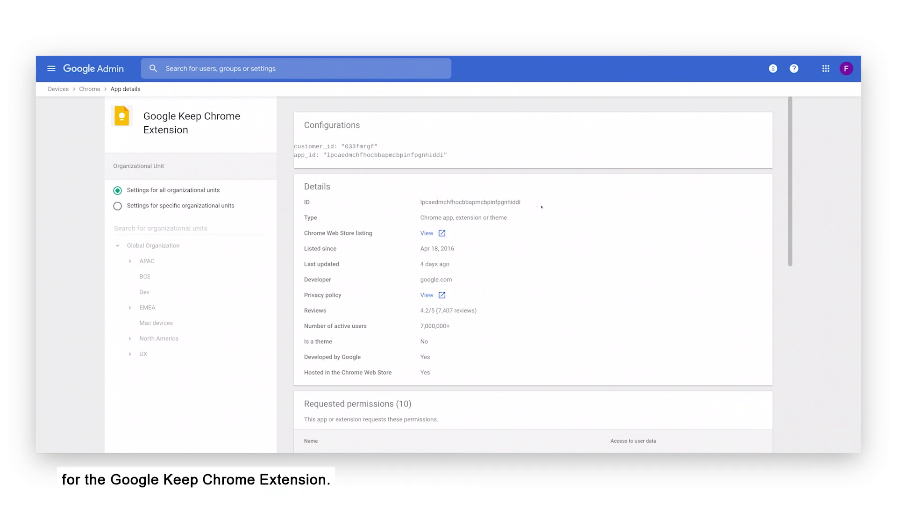
{"action": "left_click_drag", "start_coordinate": [522, 202], "coordinate": [418, 204]}
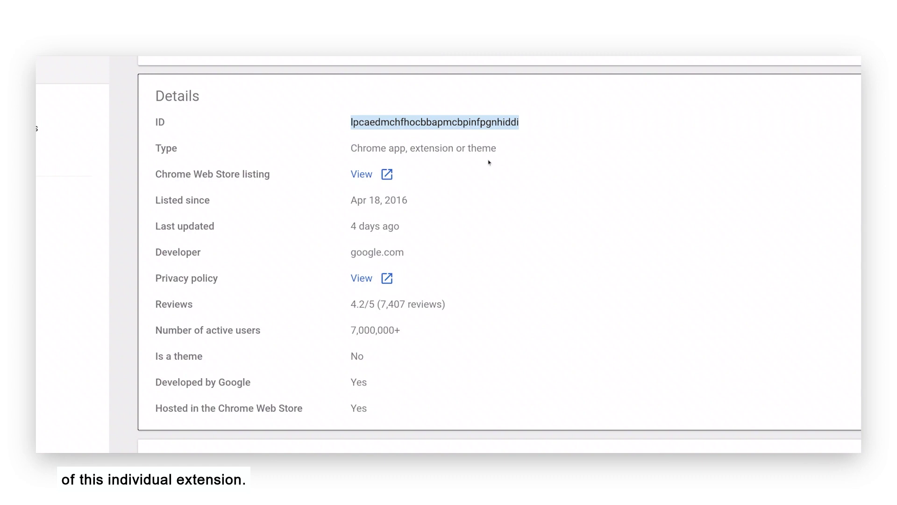
{"action": "left_click", "coordinate": [359, 177]}
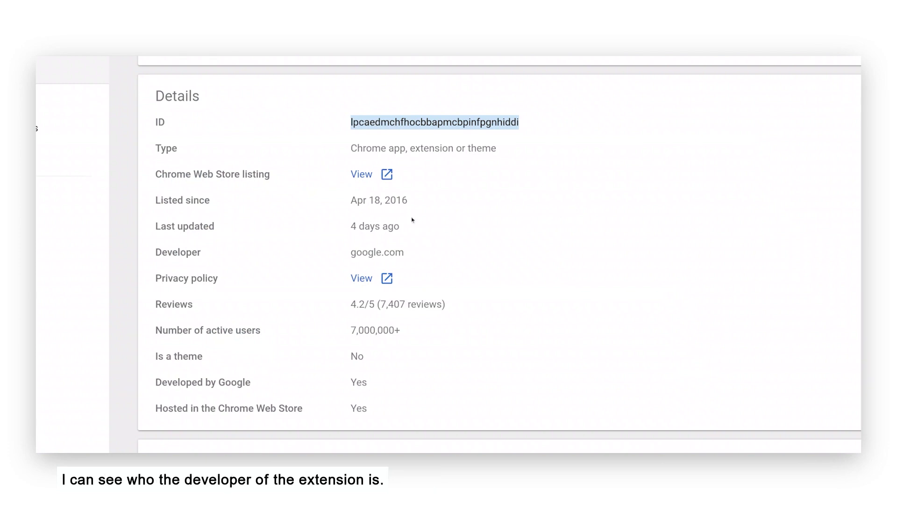
Review the extension's details further down and open its privacy policy
{"action": "scroll", "coordinate": [479, 253], "scroll_direction": "down", "scroll_amount": 1}
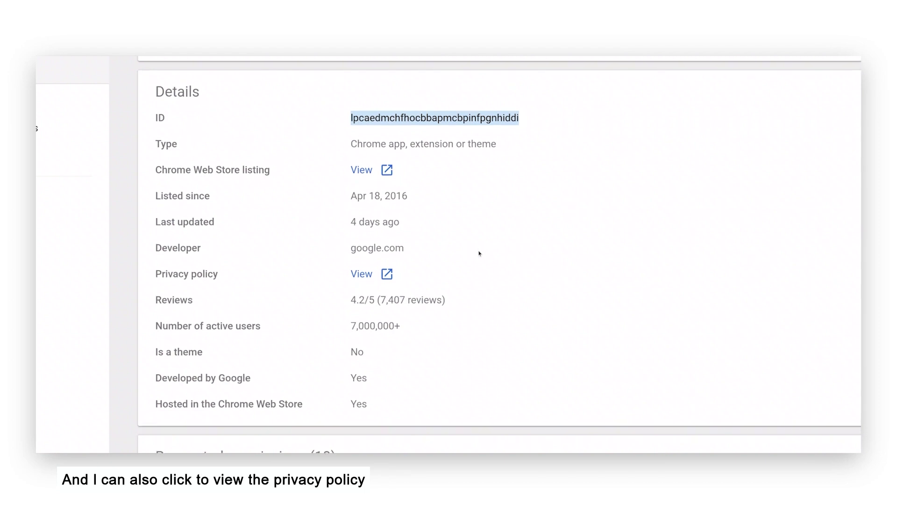
{"action": "scroll", "coordinate": [477, 253], "scroll_direction": "down", "scroll_amount": 2}
{"action": "left_click", "coordinate": [362, 199]}
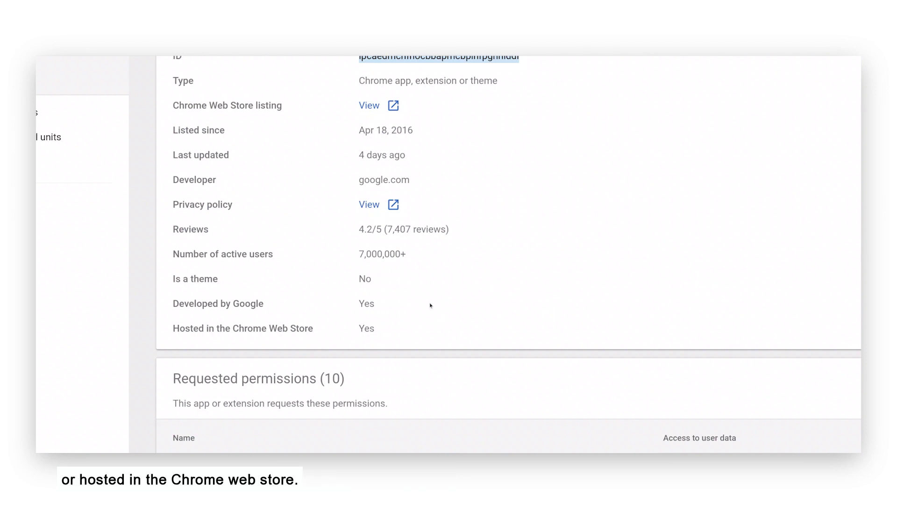
{"action": "scroll", "coordinate": [431, 306], "scroll_direction": "down", "scroll_amount": 3}
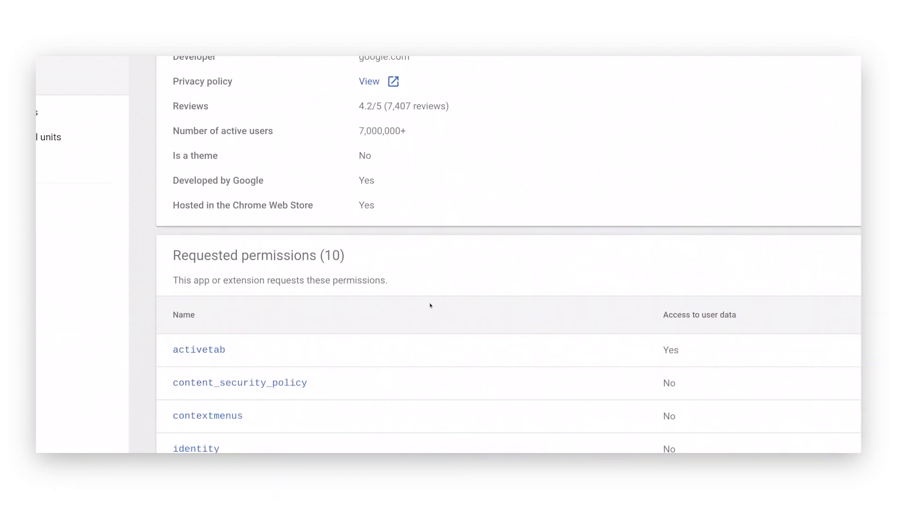
{"action": "scroll", "coordinate": [430, 305], "scroll_direction": "down", "scroll_amount": 4}
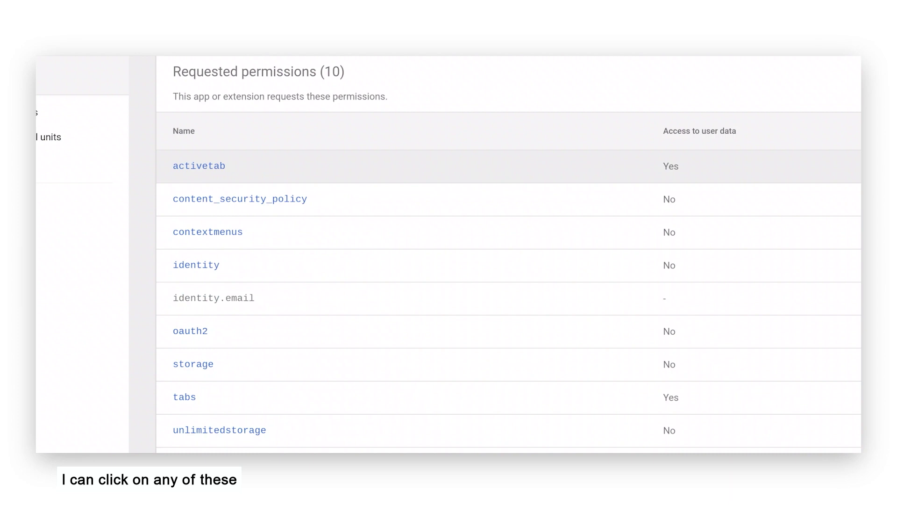
{"action": "left_click", "coordinate": [213, 167]}
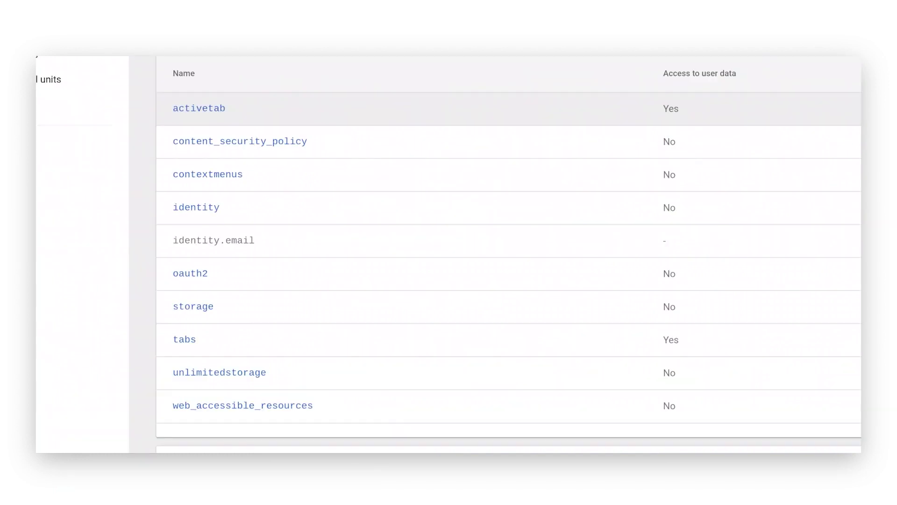
{"action": "scroll", "coordinate": [662, 322], "scroll_direction": "down", "scroll_amount": 4}
{"action": "scroll", "coordinate": [662, 322], "scroll_direction": "down", "scroll_amount": 1}
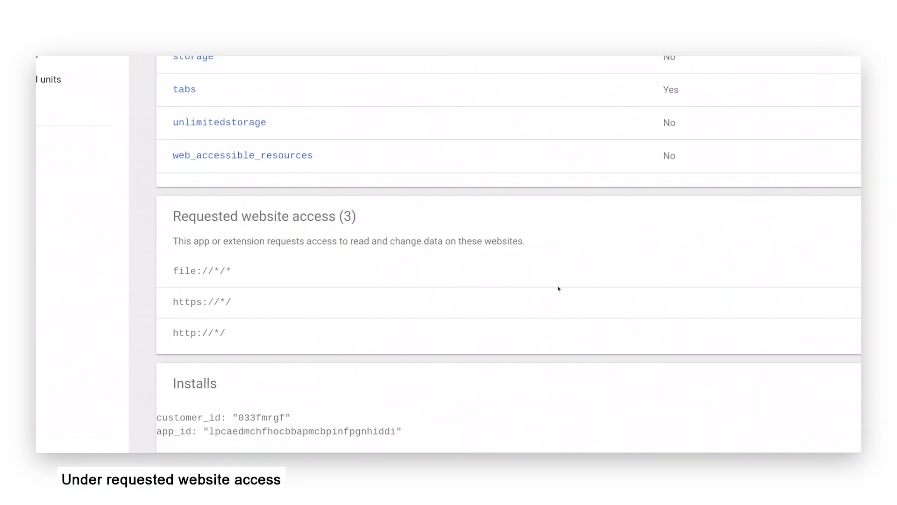